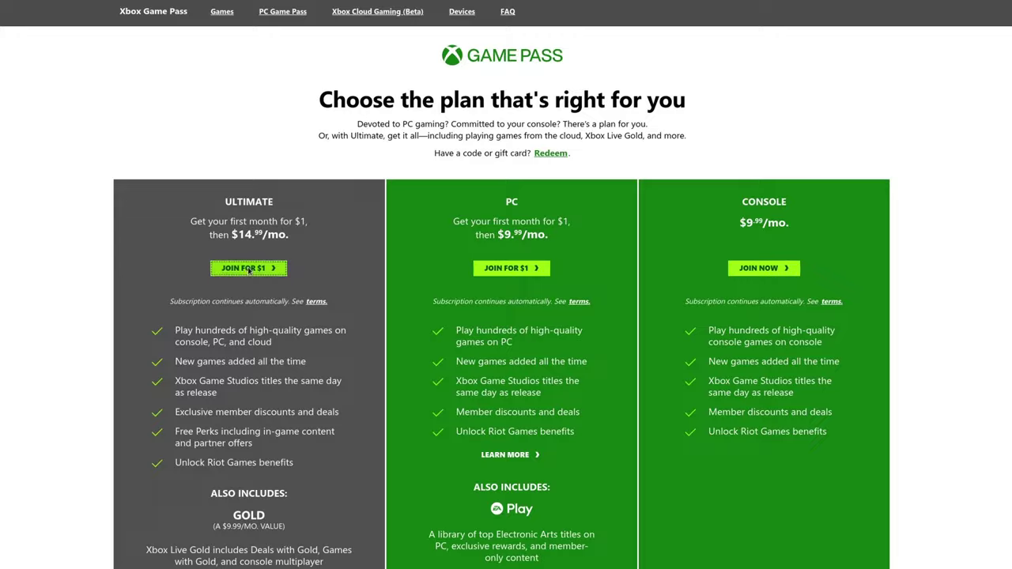
- Run the Google search for 'gmail' to show its results page
click(248, 269)
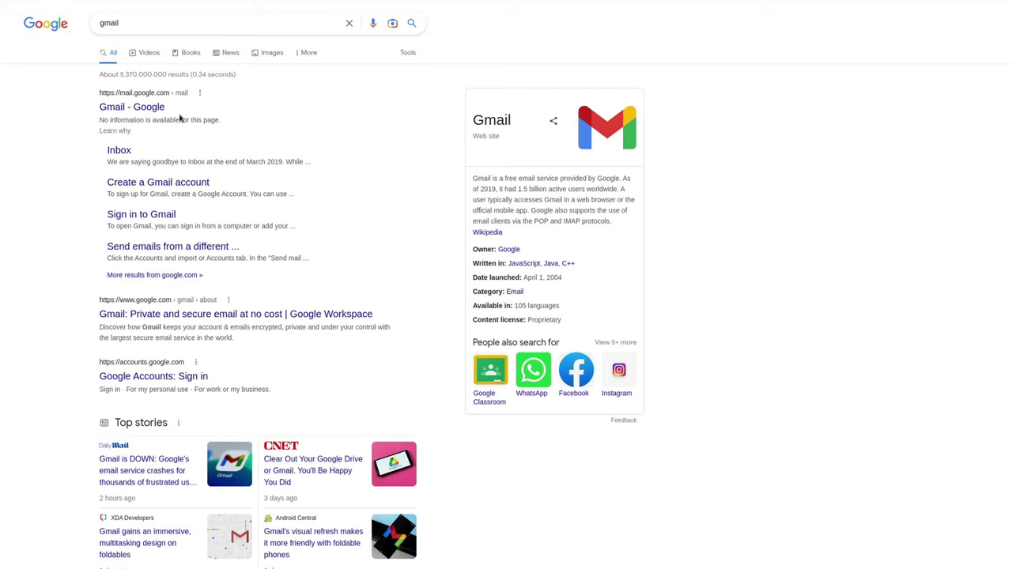
- Open the 'Gmail - Google' result from the search results
click(150, 111)
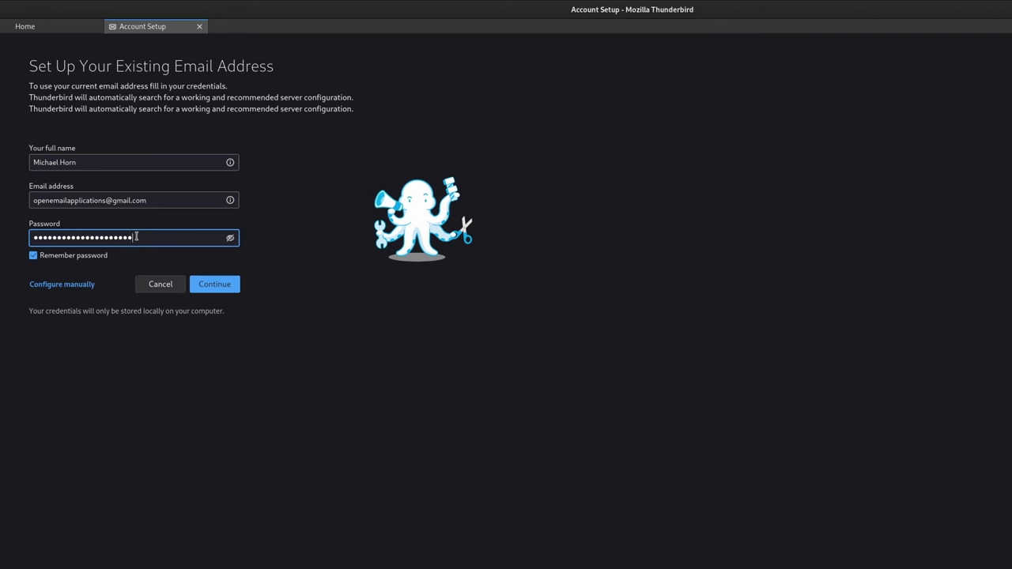
- Look up the Gmail server settings and finish adding the account with IMAP
key(Return)
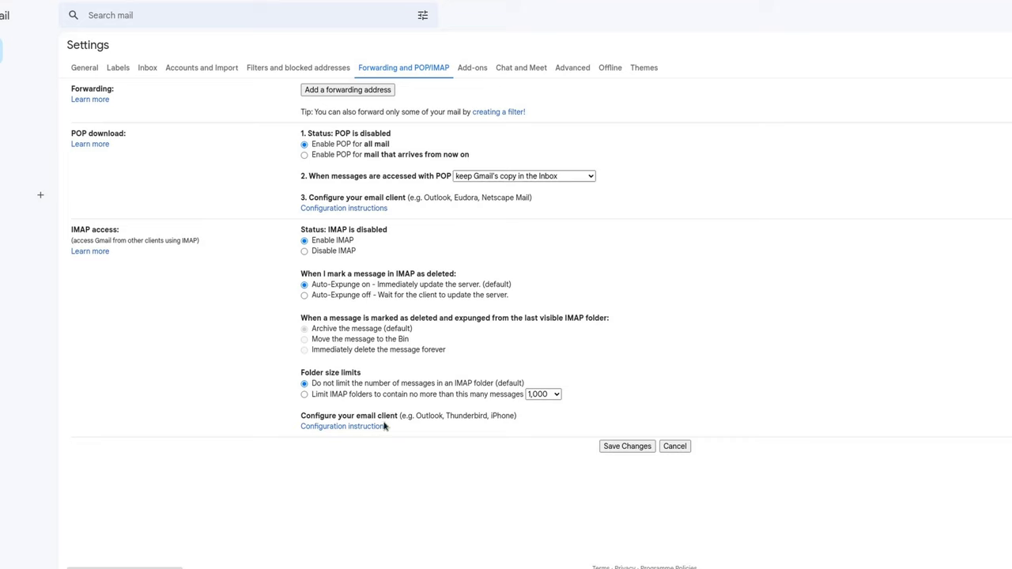
click(368, 208)
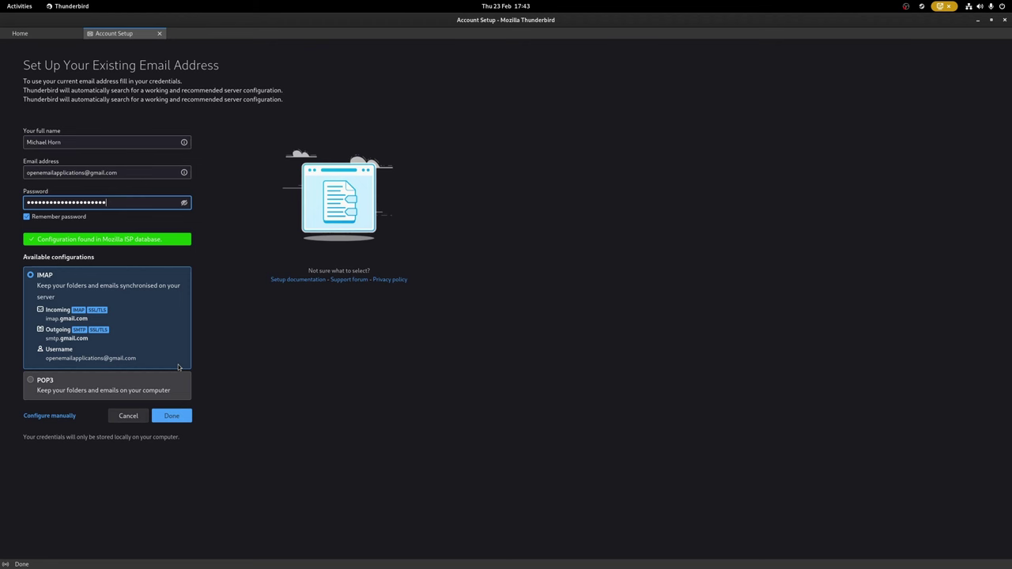
click(173, 418)
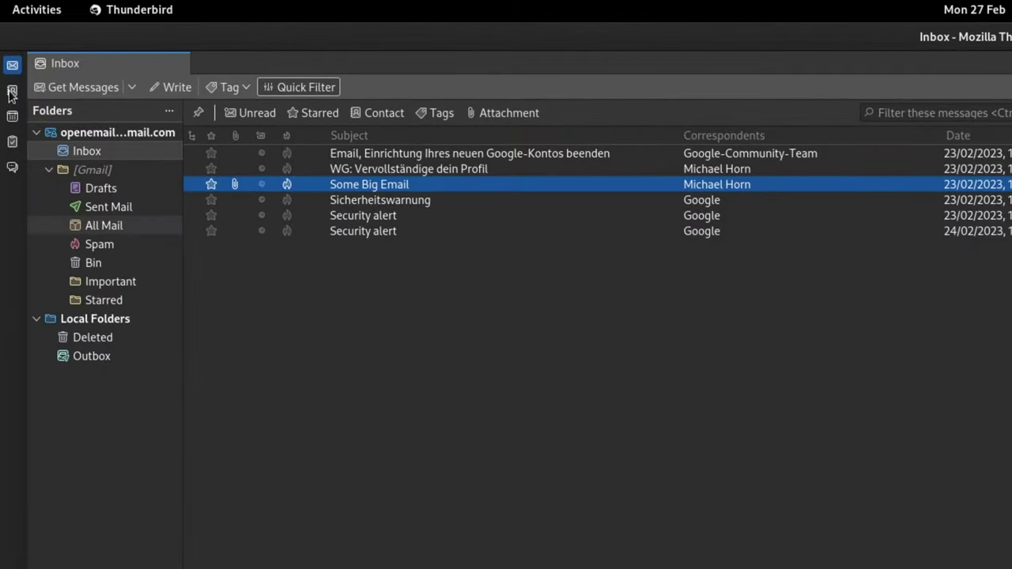
click(12, 93)
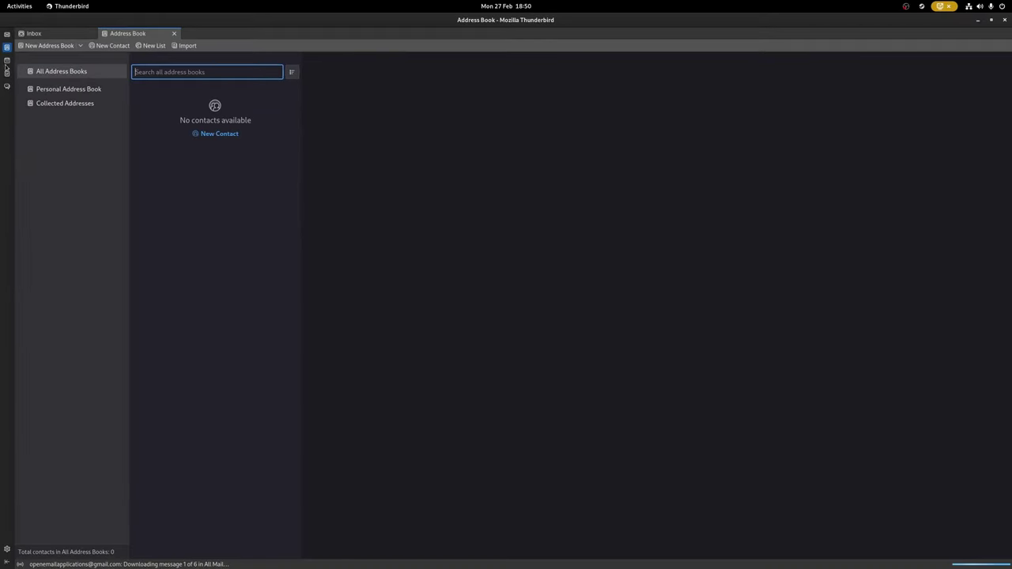
click(7, 60)
click(7, 72)
click(7, 87)
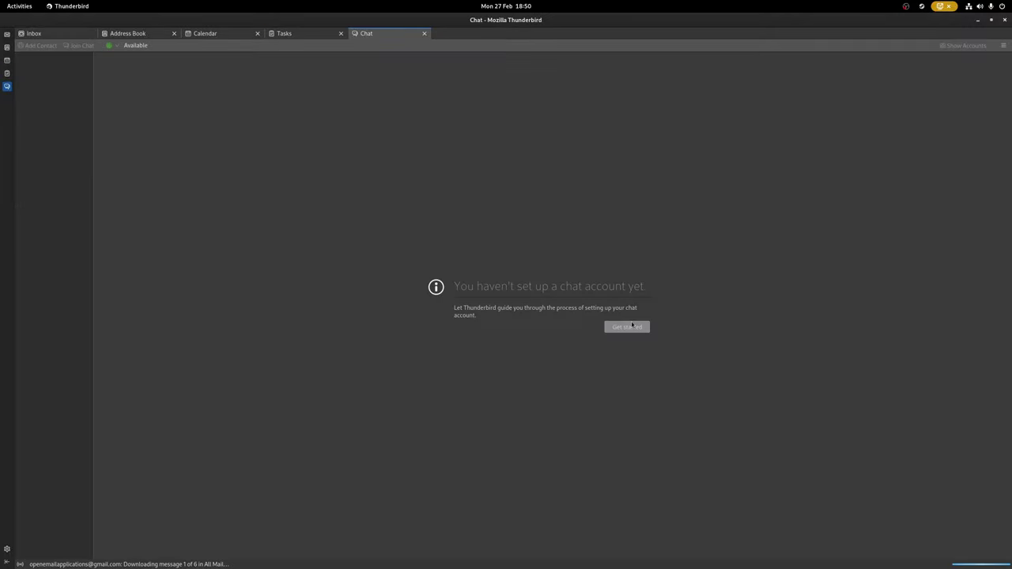
click(627, 327)
click(430, 269)
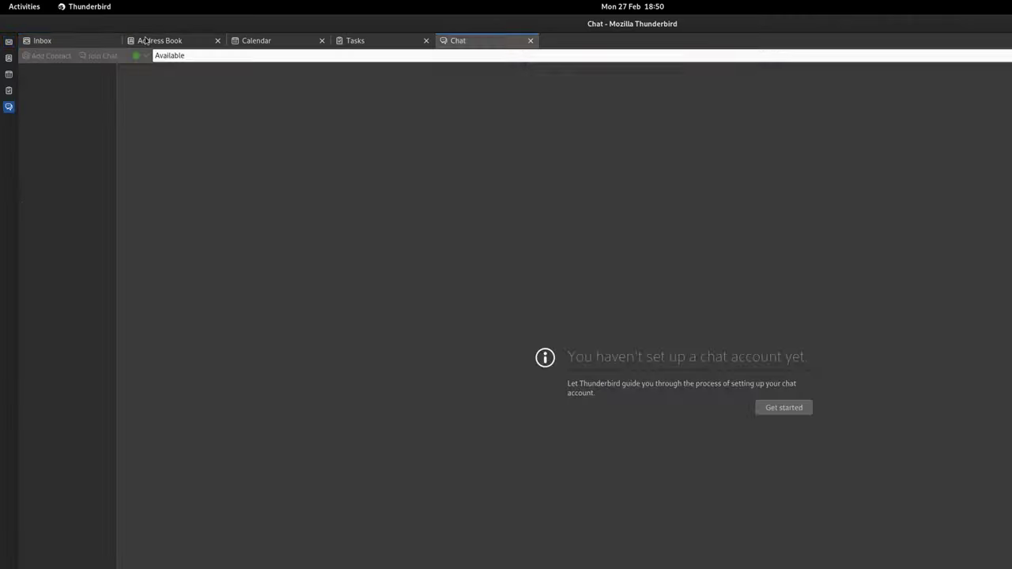
key(ctrl+Tab)
key(ctrl+Tab)
key(ctrl+Tab)
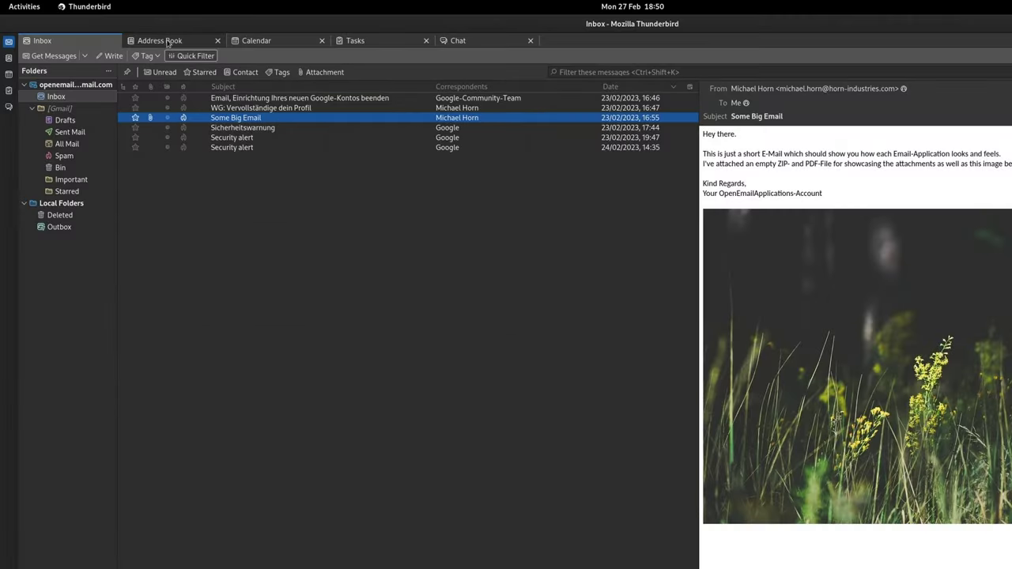
key(ctrl+Tab)
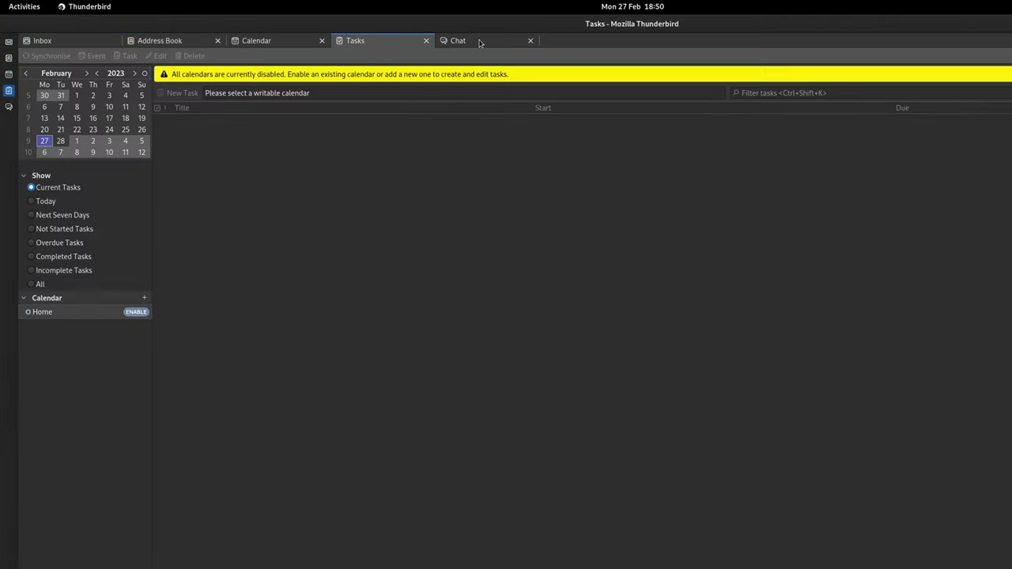
key(ctrl+Tab)
key(ctrl+Tab)
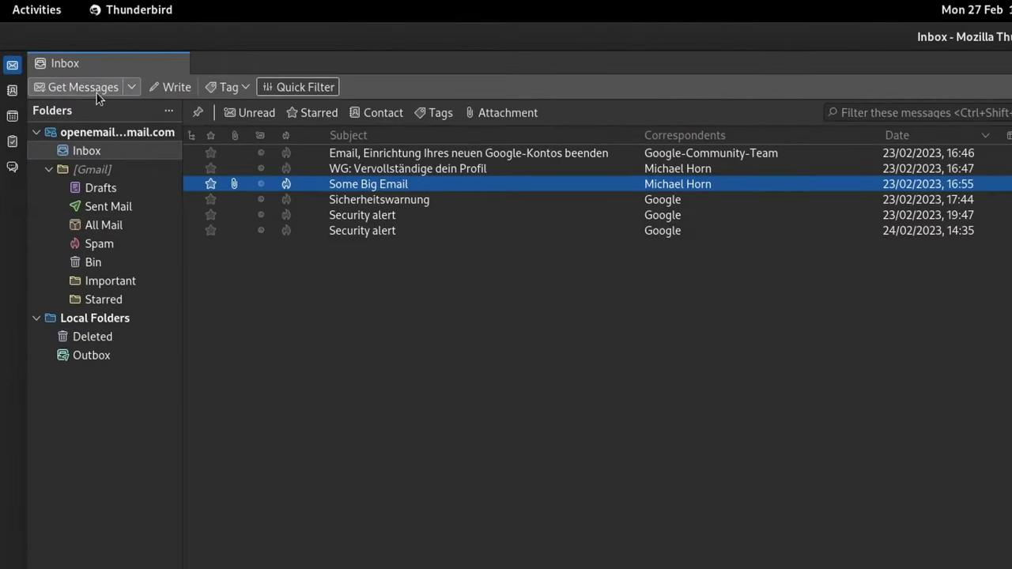
- Tag Some Big Email as Important and filter the list to tagged messages
click(170, 87)
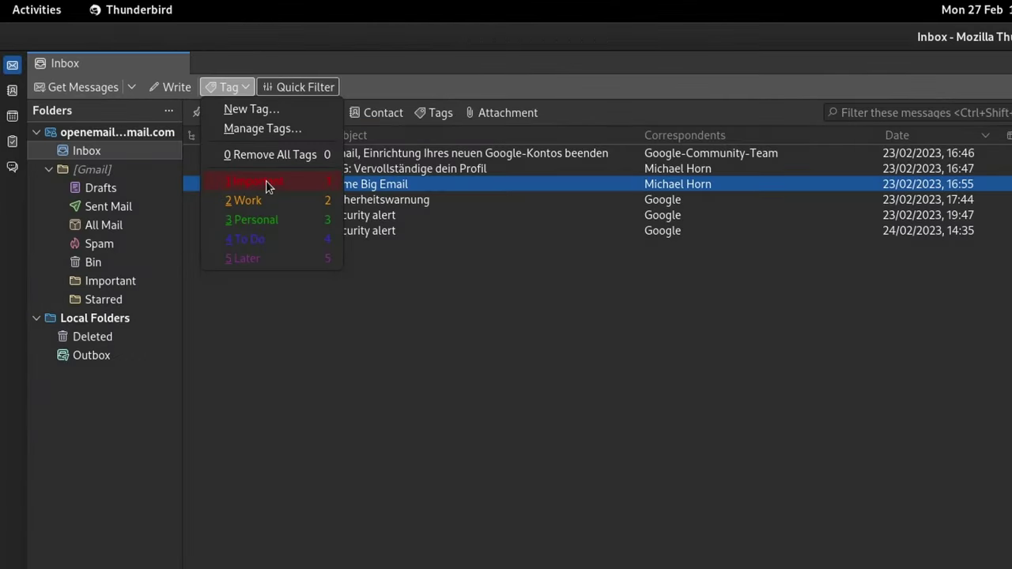
click(265, 180)
click(268, 168)
click(434, 116)
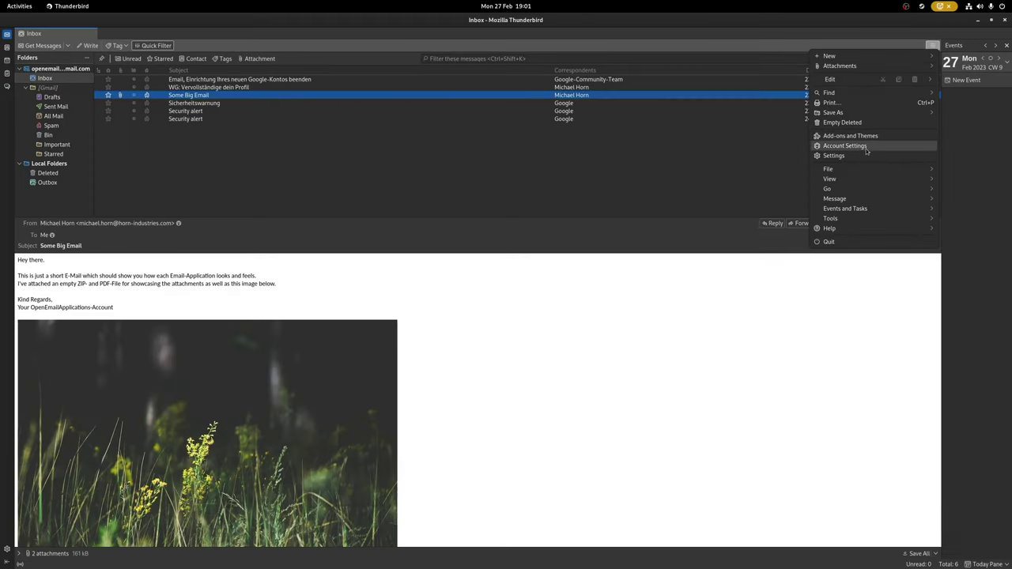
- Switch Thunderbird's layout to Vertical View, placing the preview beside the message list
click(862, 179)
click(864, 82)
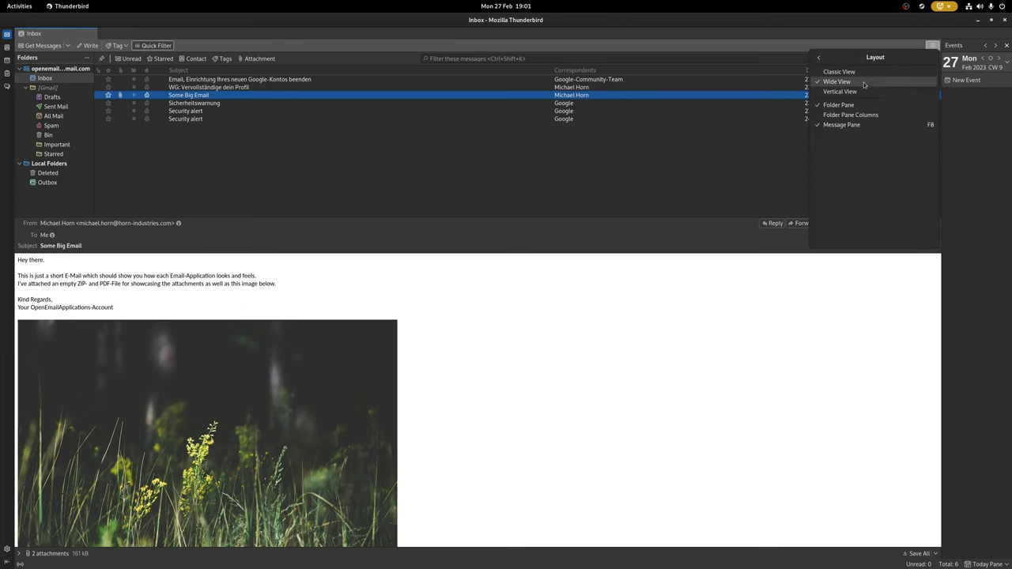
click(840, 92)
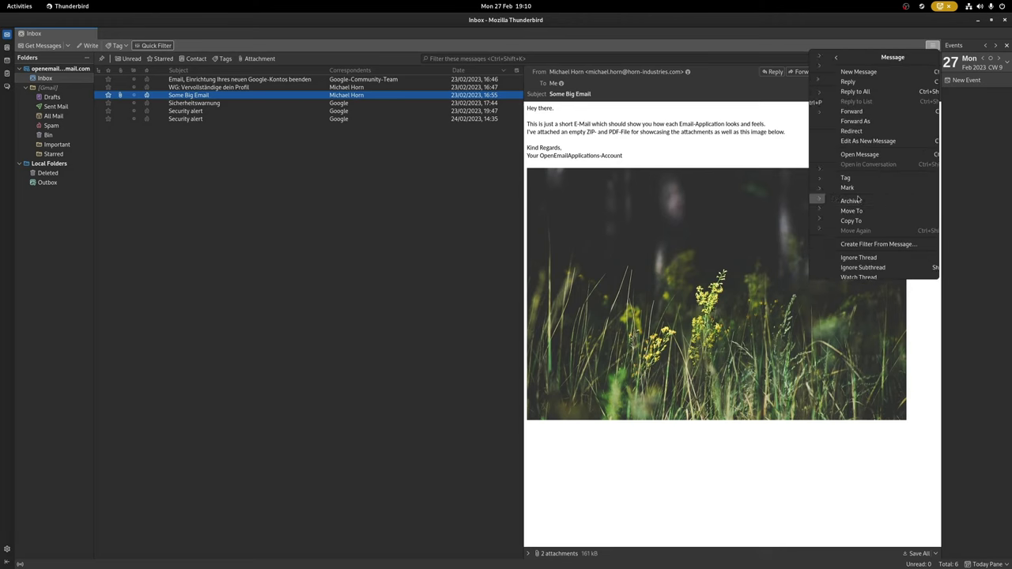
- Create the MoveToChunk filter from this message and choose its Move Message to folder
click(869, 243)
click(467, 348)
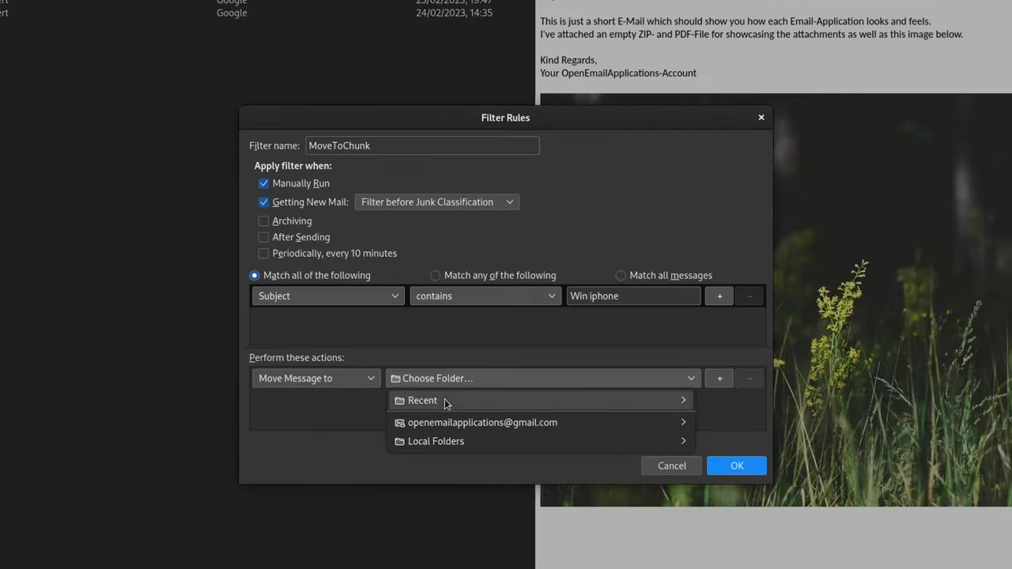
mouse_move(520, 424)
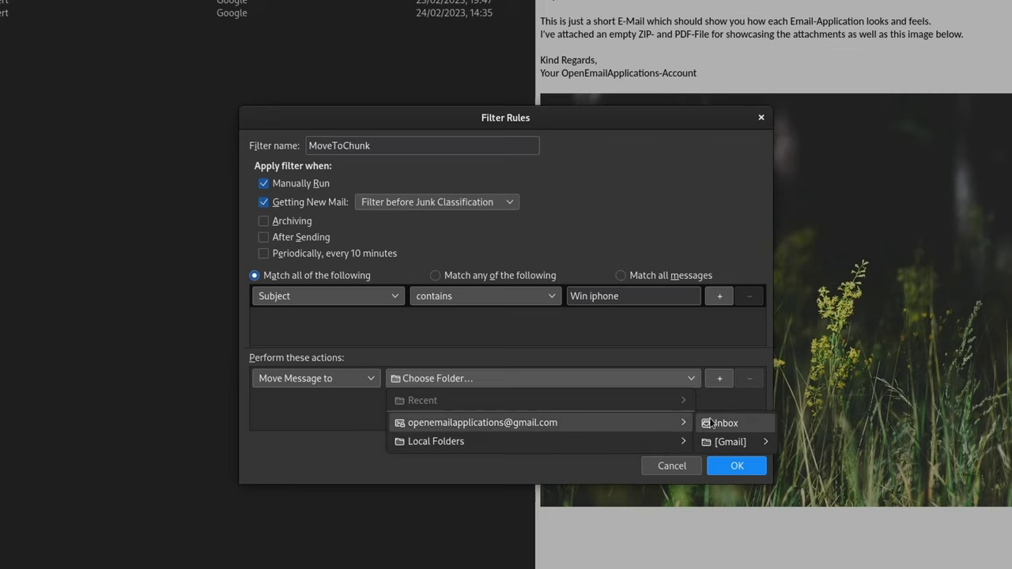
mouse_move(725, 448)
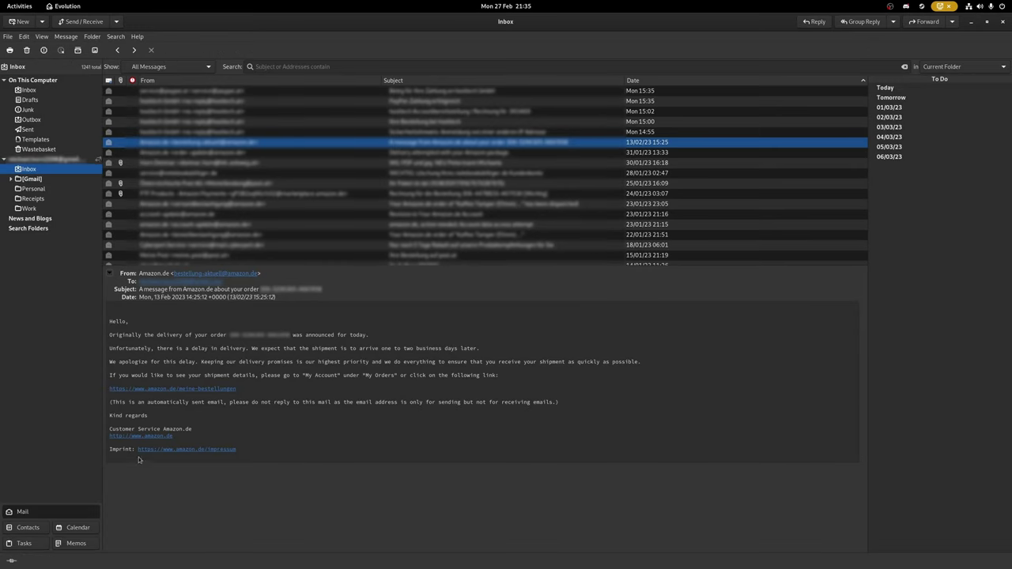
- Set Evolution's preview to Vertical View and make the message list slightly narrower
click(41, 37)
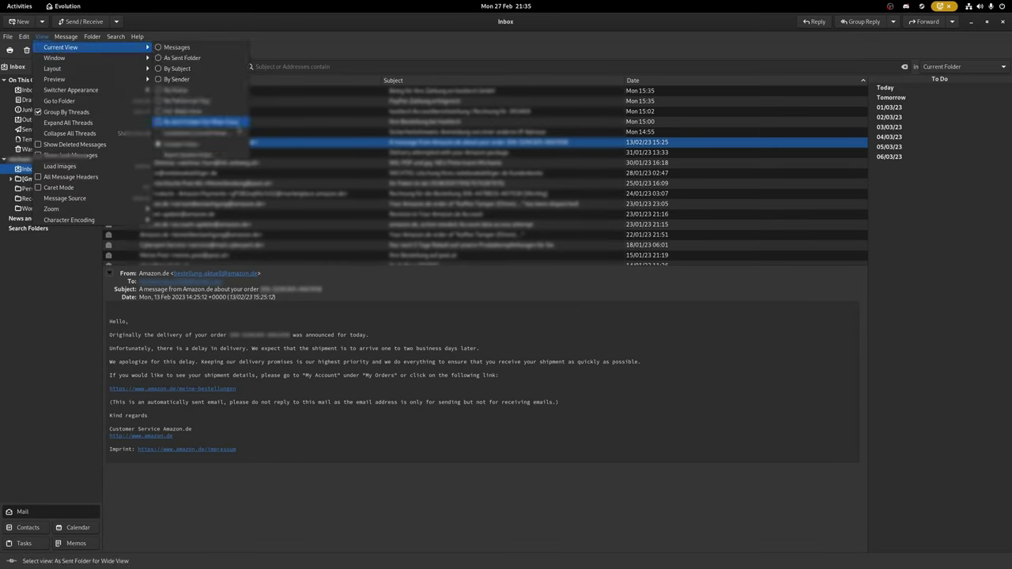
click(194, 118)
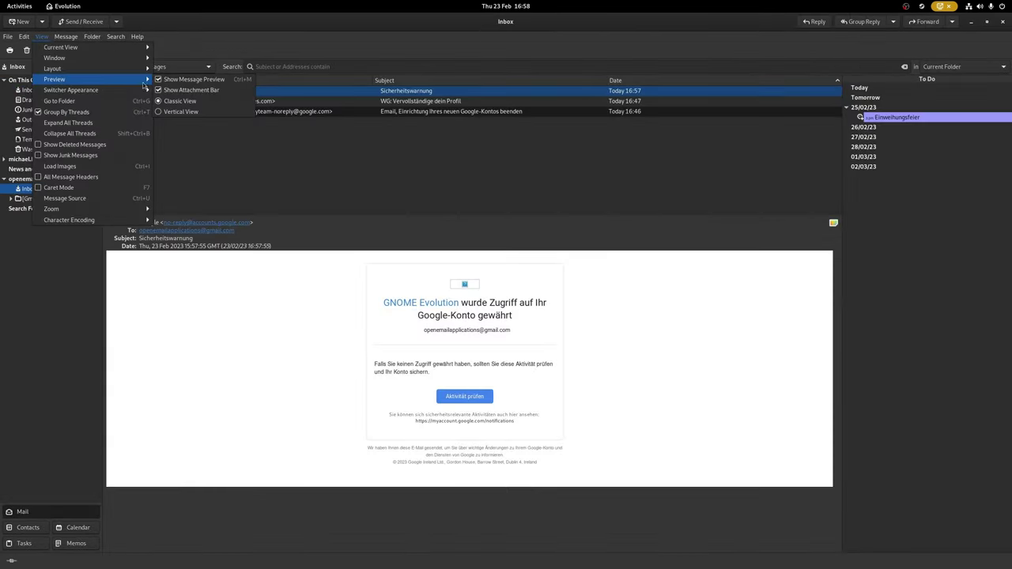
click(180, 111)
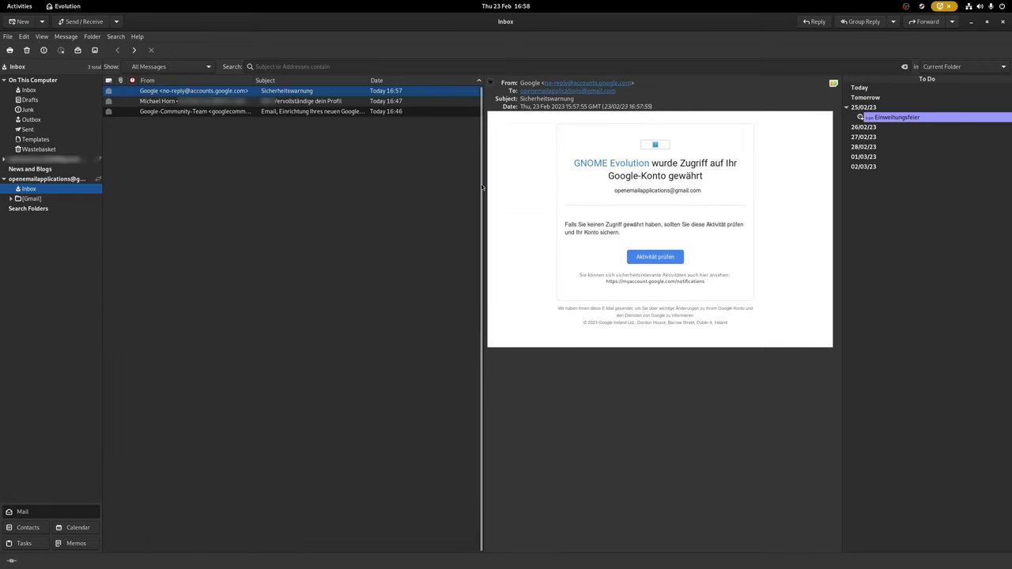
drag(483, 183, 465, 183)
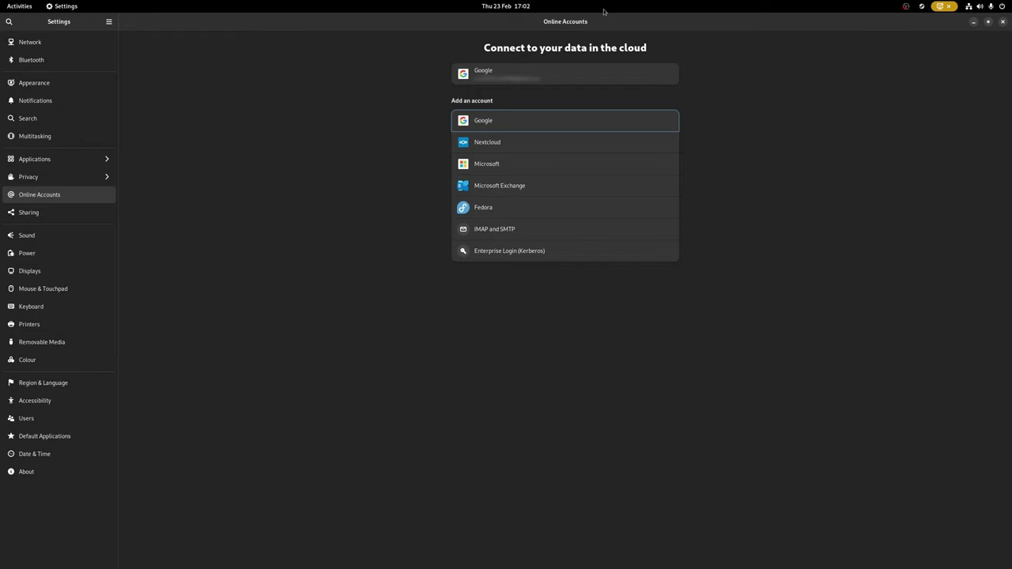
- Open the connected Google account's details and dismiss the calendar panel
click(563, 66)
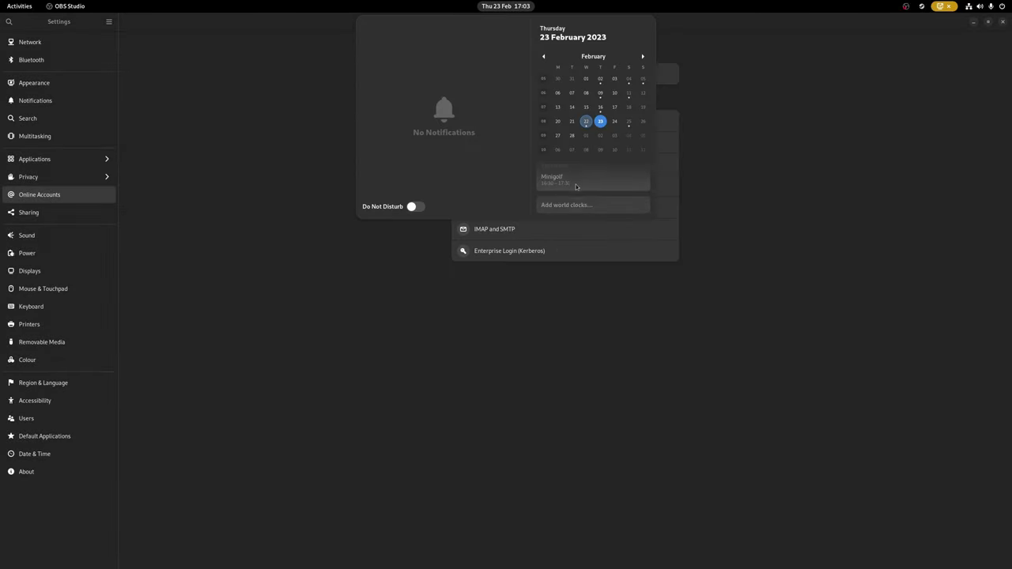
key(Escape)
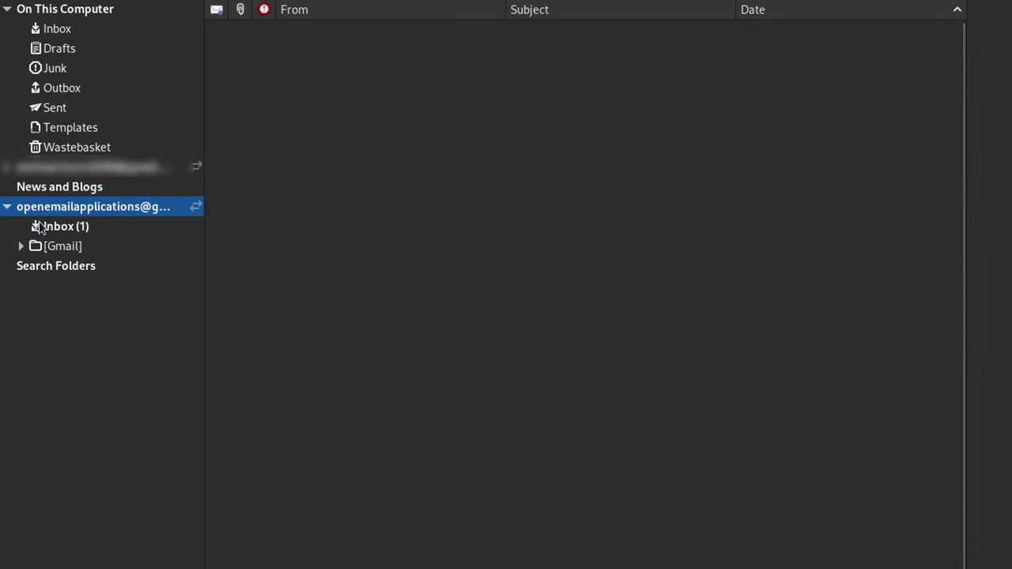
- Open the new account's Inbox, then add the Gmail account via File > New > Mail Account
click(63, 230)
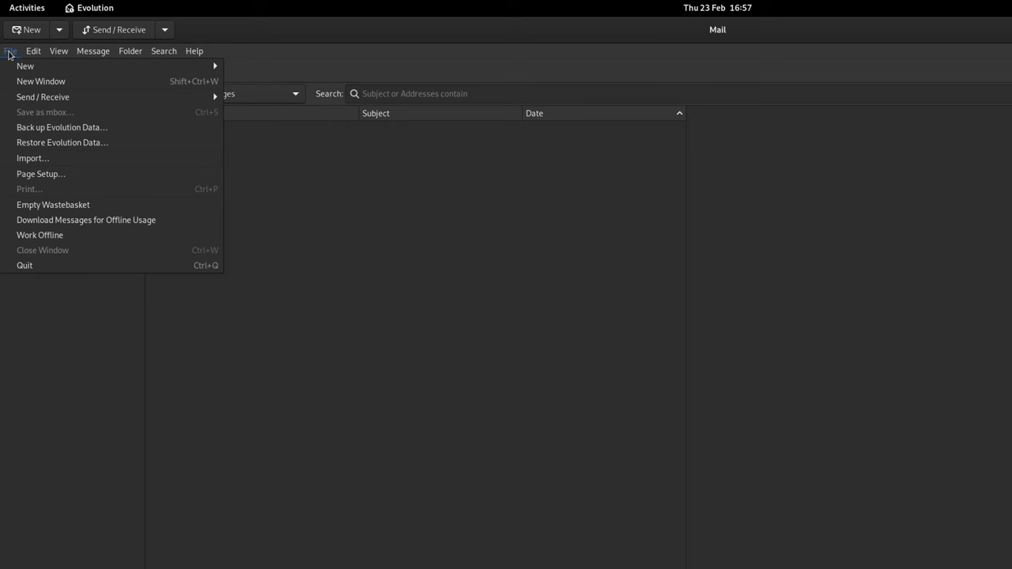
mouse_move(23, 67)
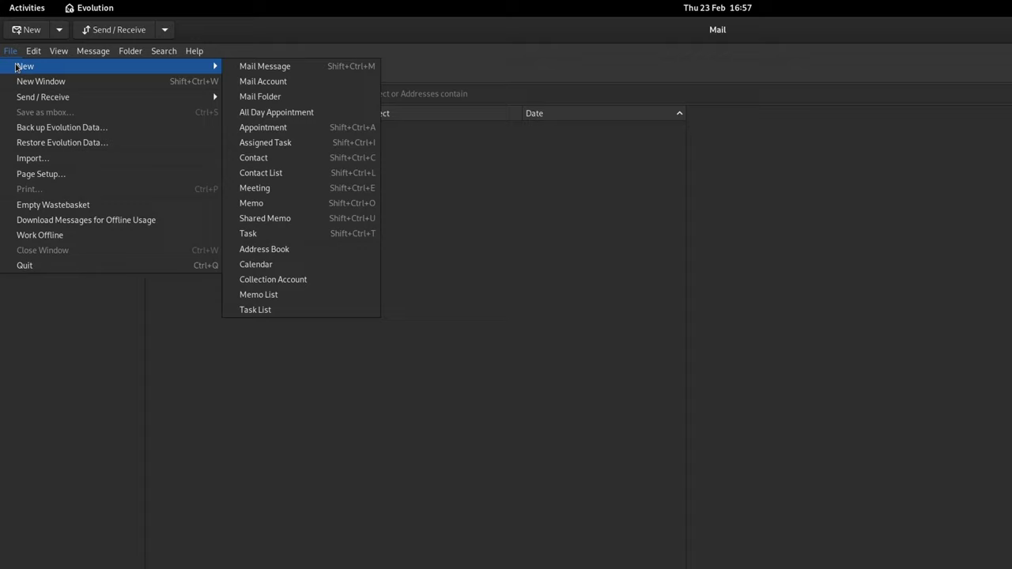
click(268, 82)
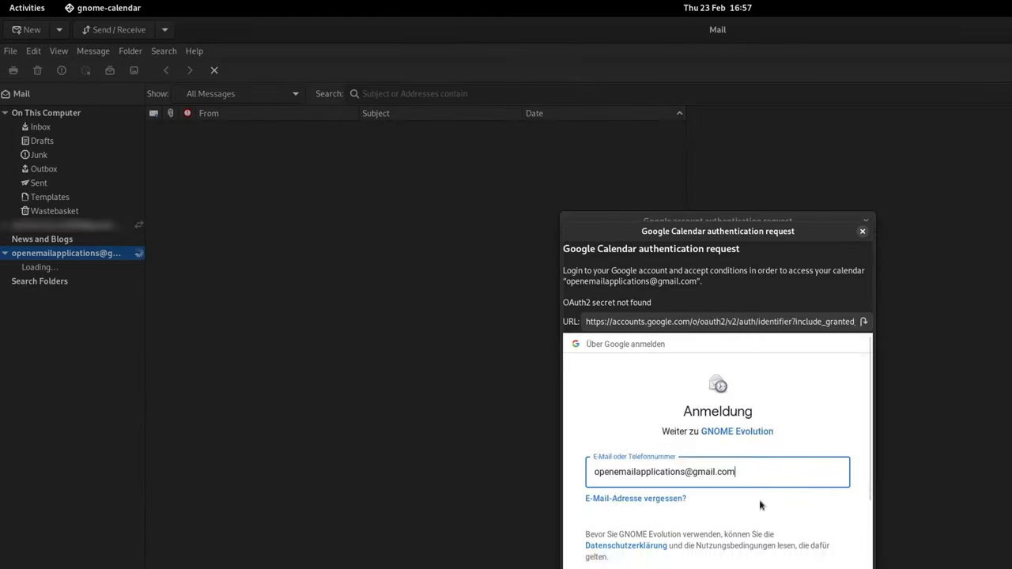
key(Return)
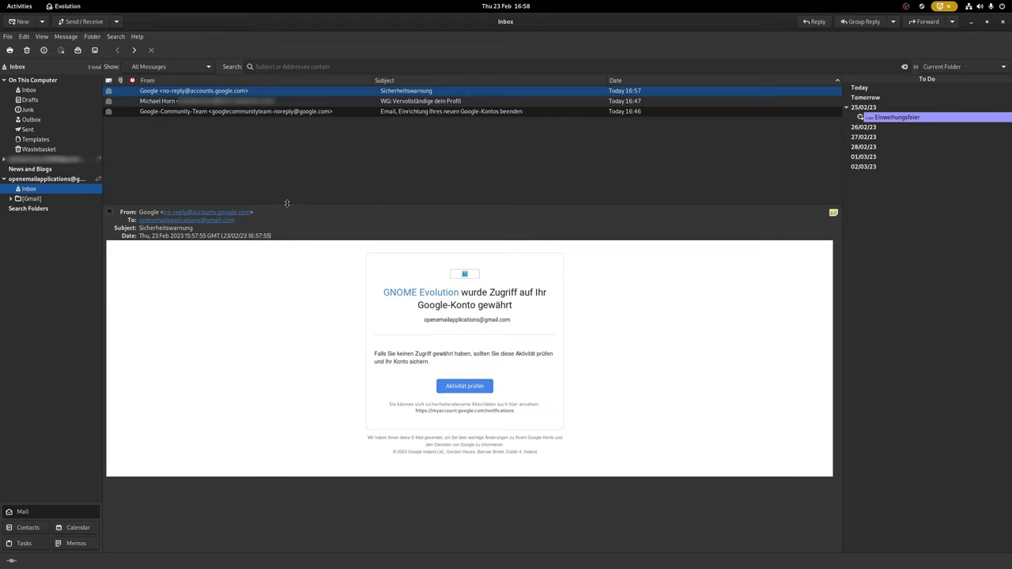
- Give the message list a little more height and switch the preview to Vertical View
drag(287, 203, 287, 214)
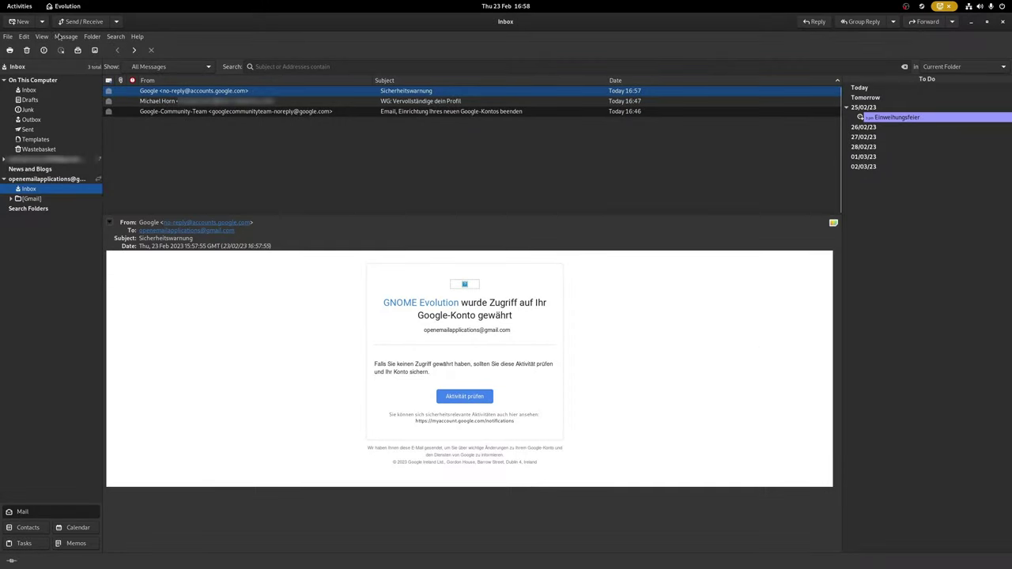
click(41, 37)
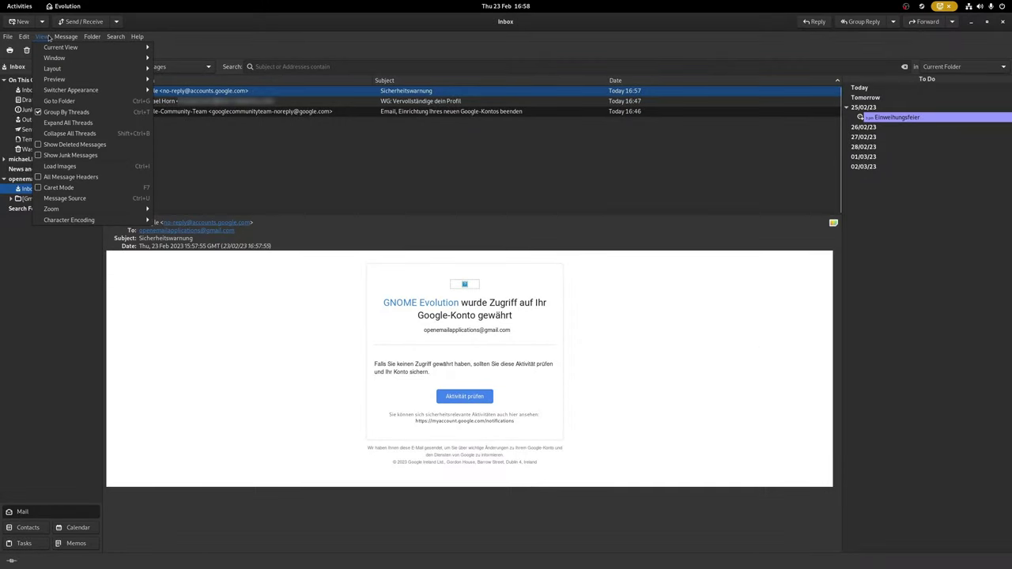
mouse_move(134, 78)
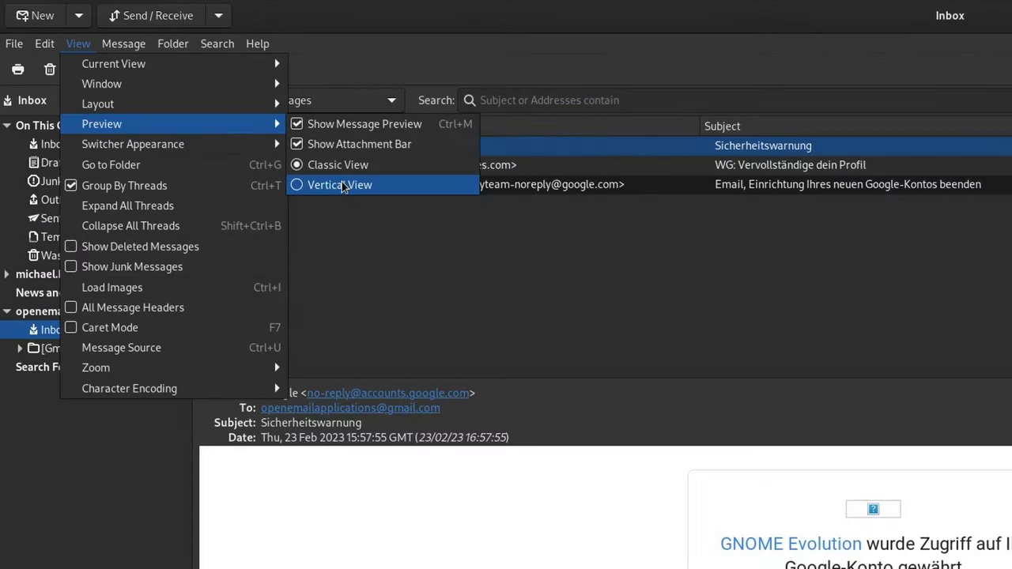
click(342, 185)
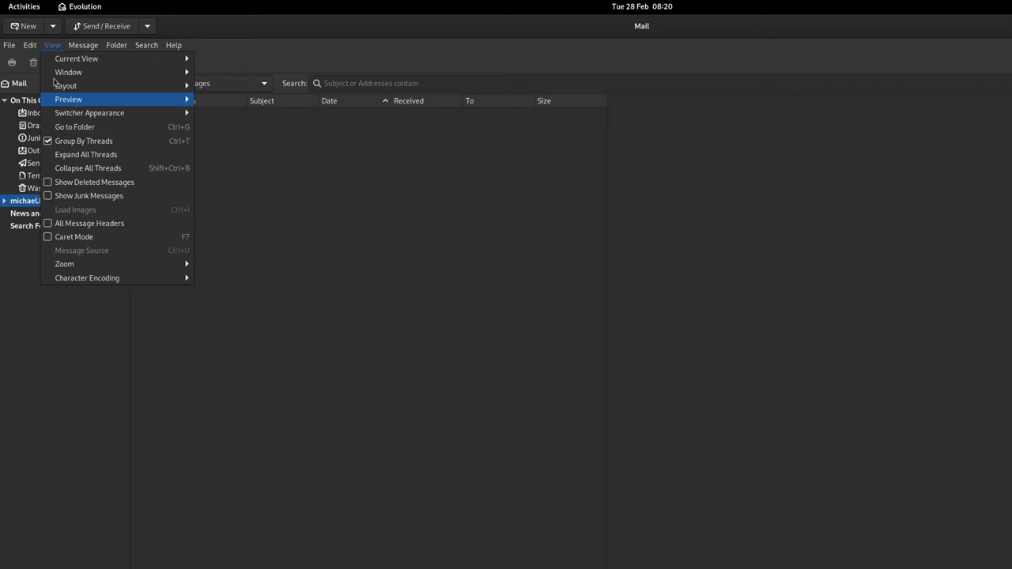
- Open Evolution's Preferences and browse the Contacts, Mail Preferences and Composer Preferences pages
mouse_move(28, 50)
click(56, 196)
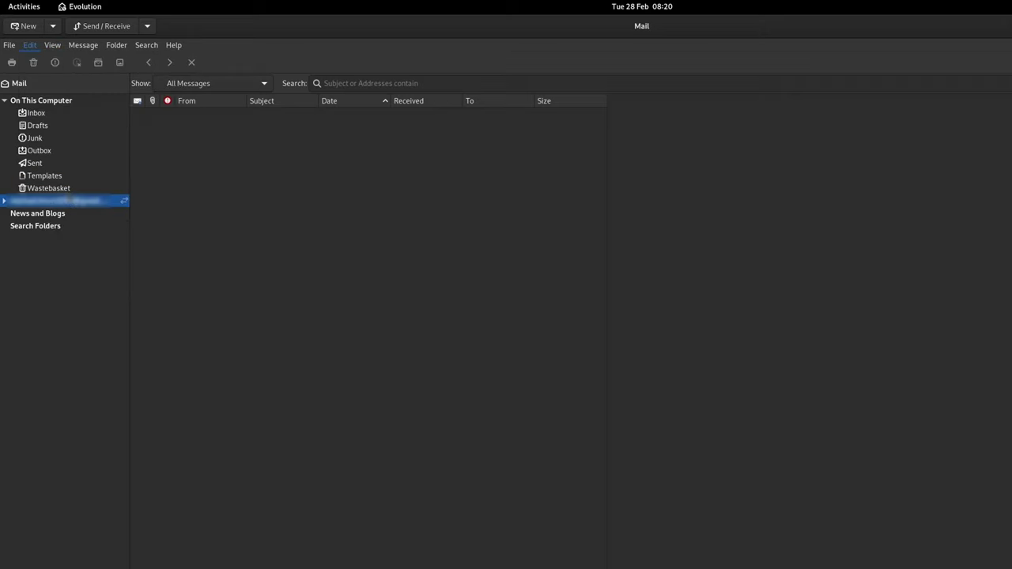
click(73, 114)
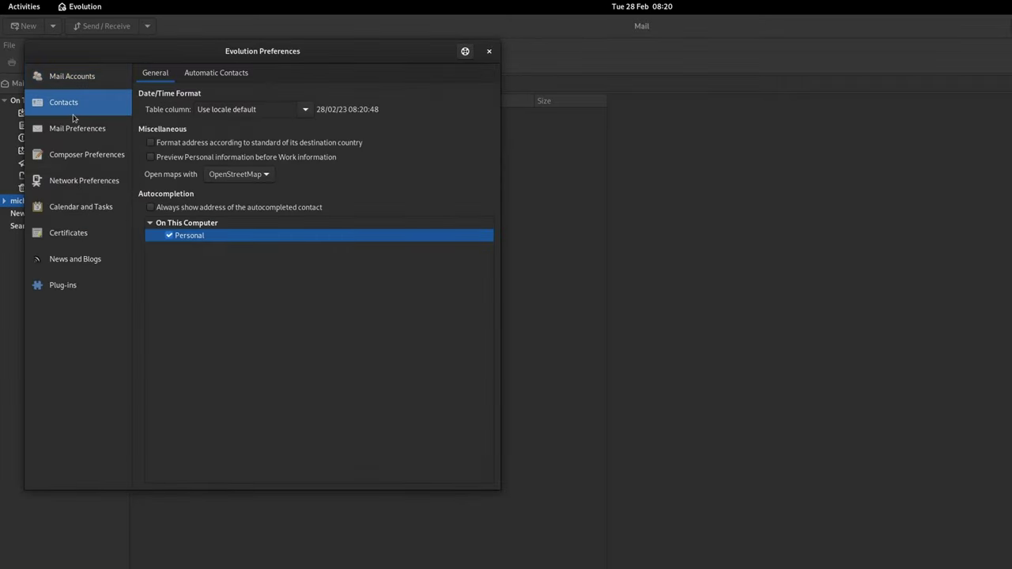
click(74, 130)
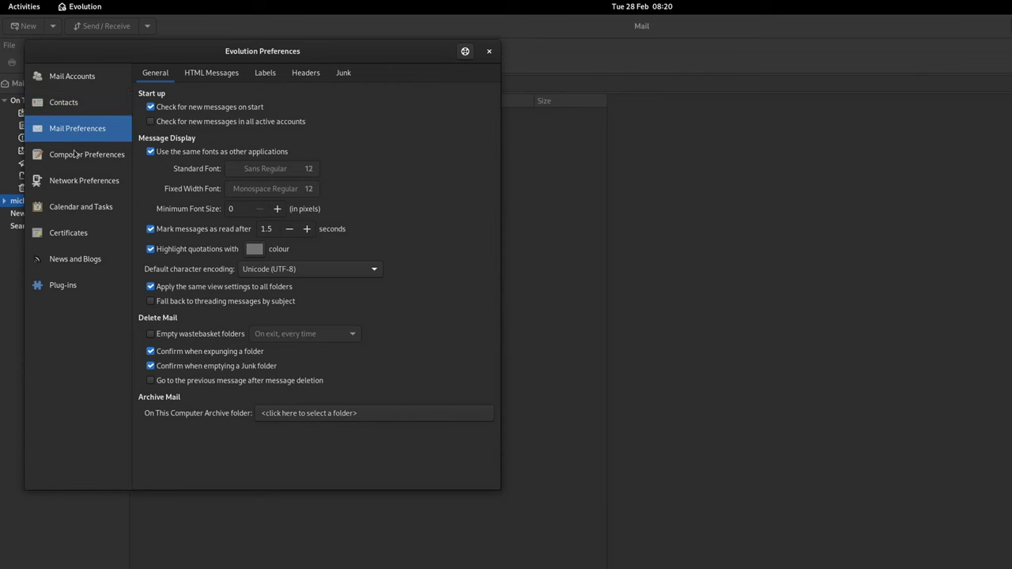
click(76, 157)
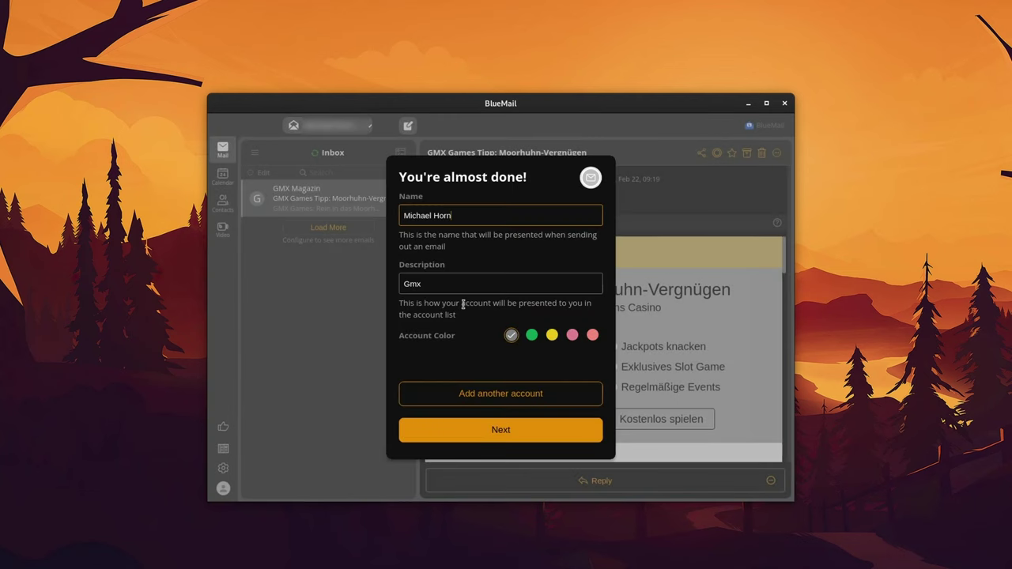
- Finish the Gmx account setup in BlueMail with the Compact mail list layout
click(514, 430)
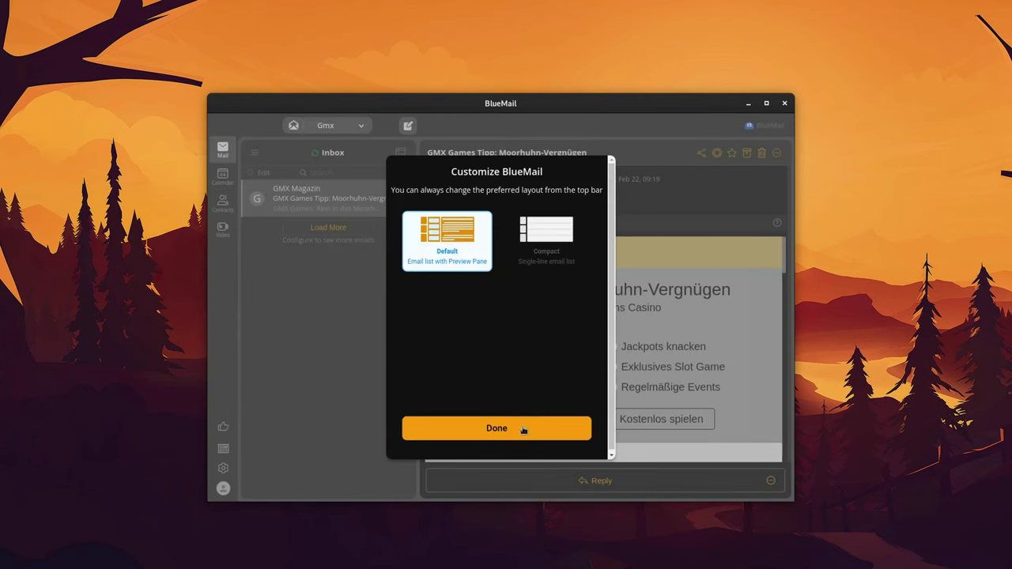
click(526, 248)
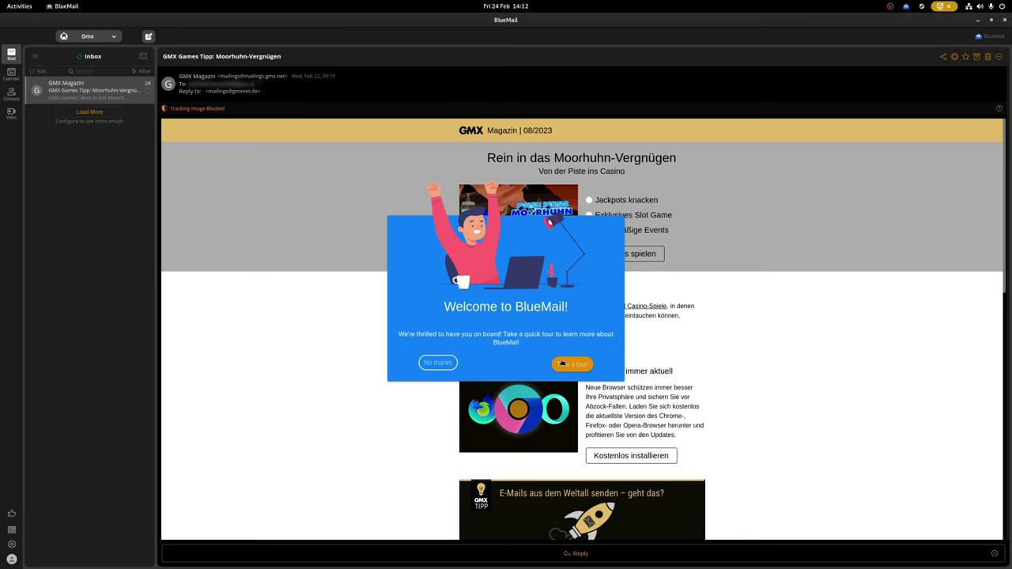
click(562, 363)
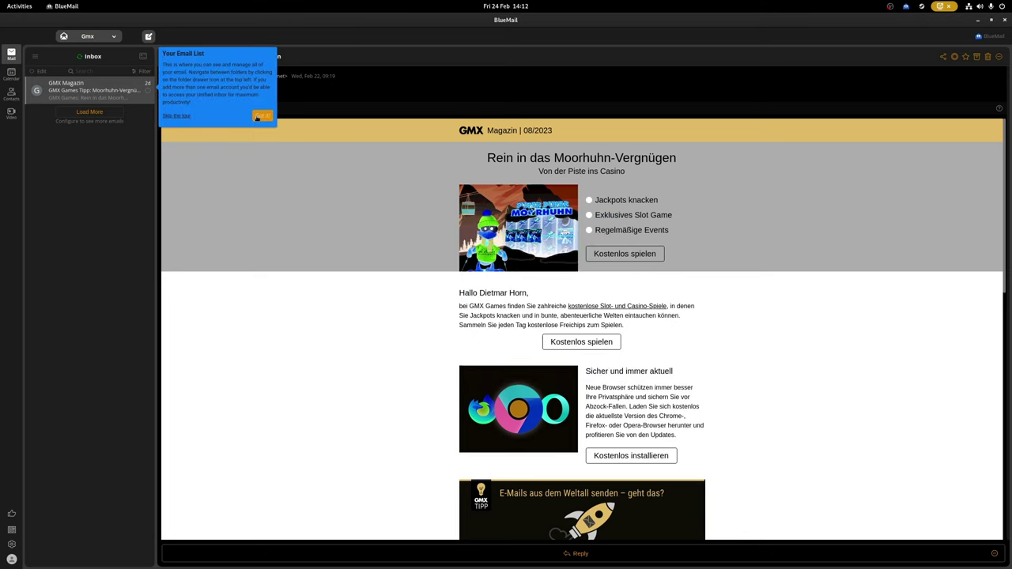
click(262, 116)
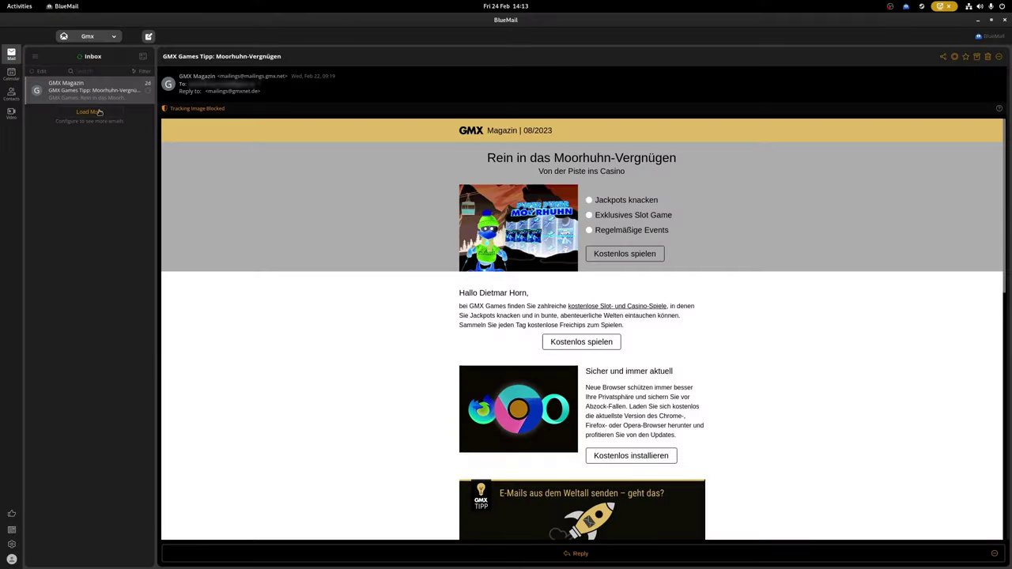
- Review the Inbox/Sent Days To Sync options and expand the folder list
click(90, 111)
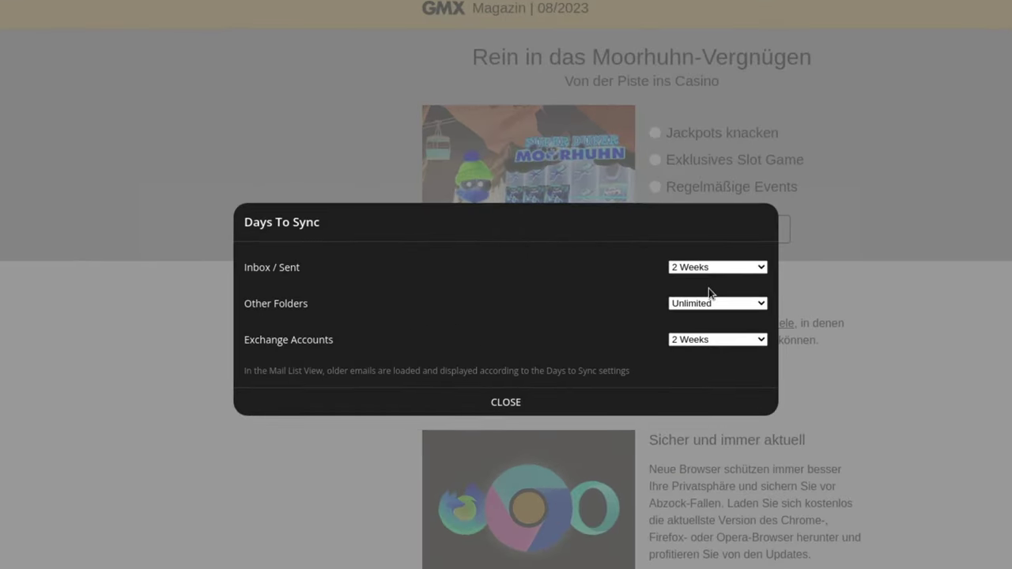
click(625, 275)
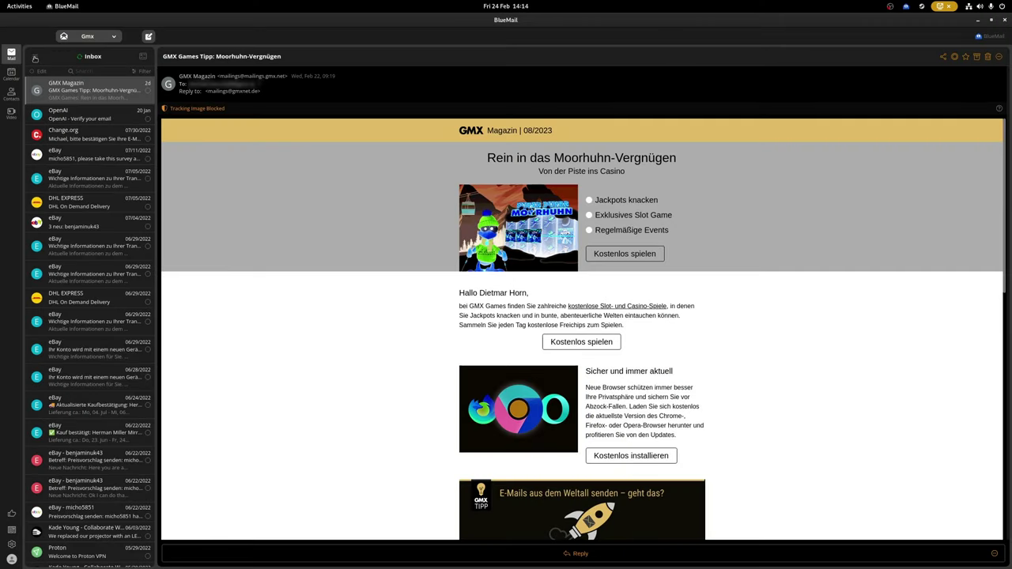
click(34, 57)
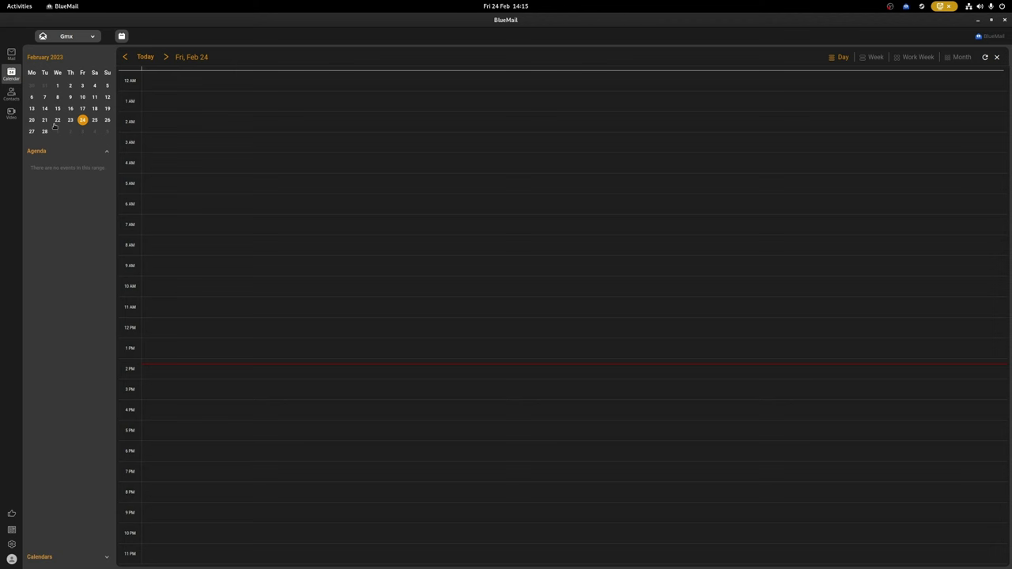
- Switch BlueMail's calendar to the Work Week view for Feb 20–24, 2023
click(930, 56)
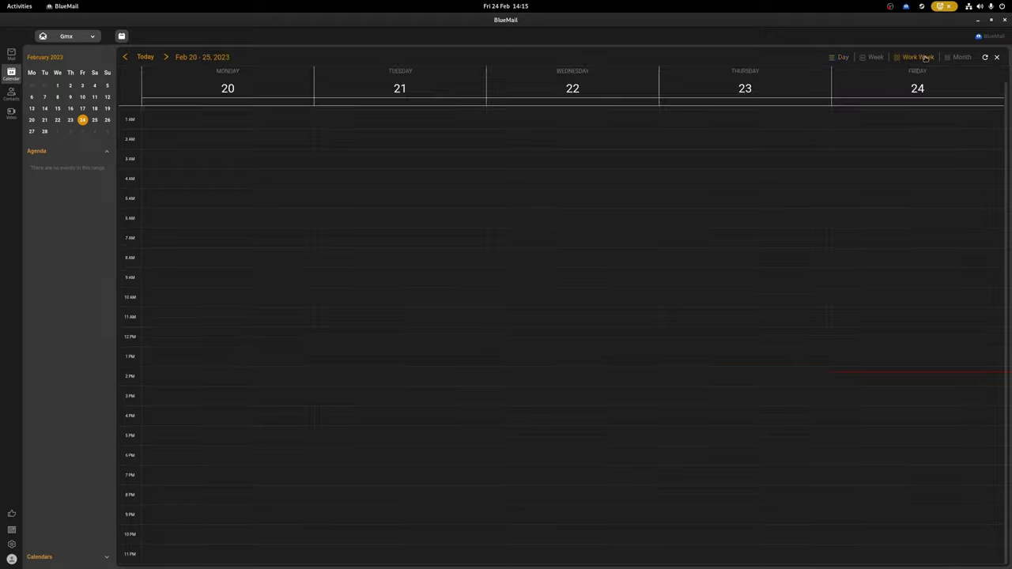